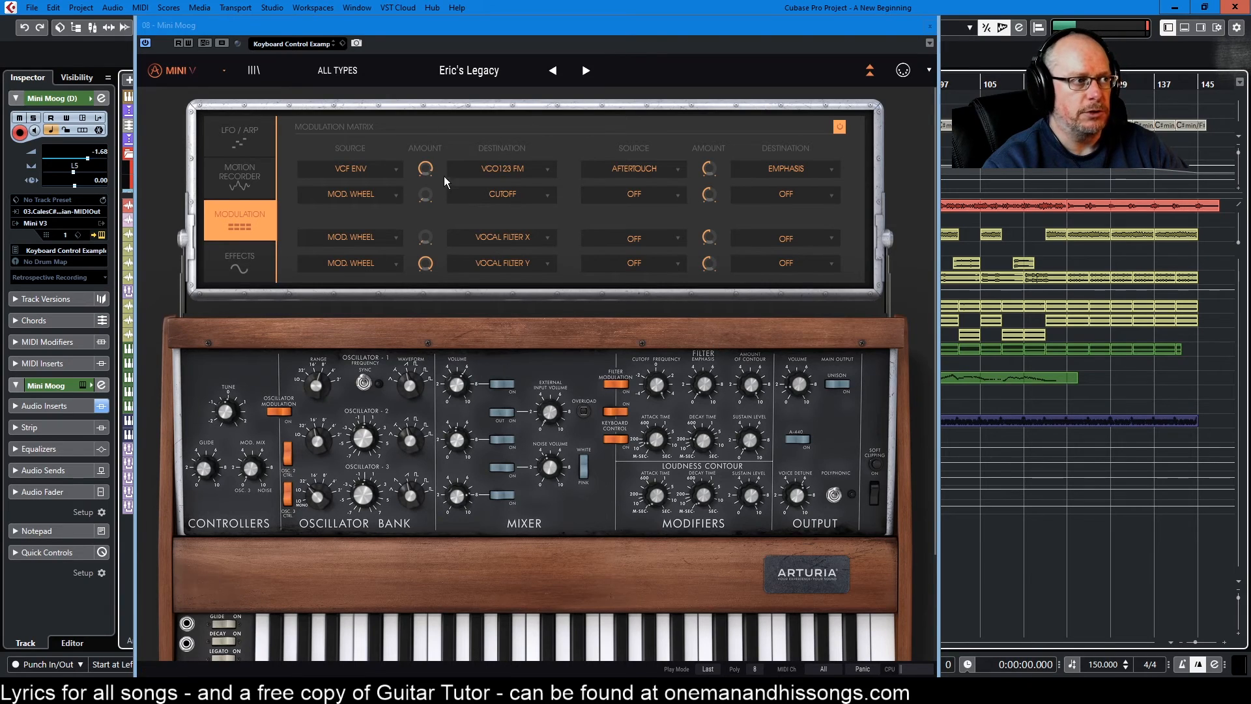
Toggle the modulation matrix power and review the source options of the first modulation slot
{"action": "left_click", "coordinate": [840, 127]}
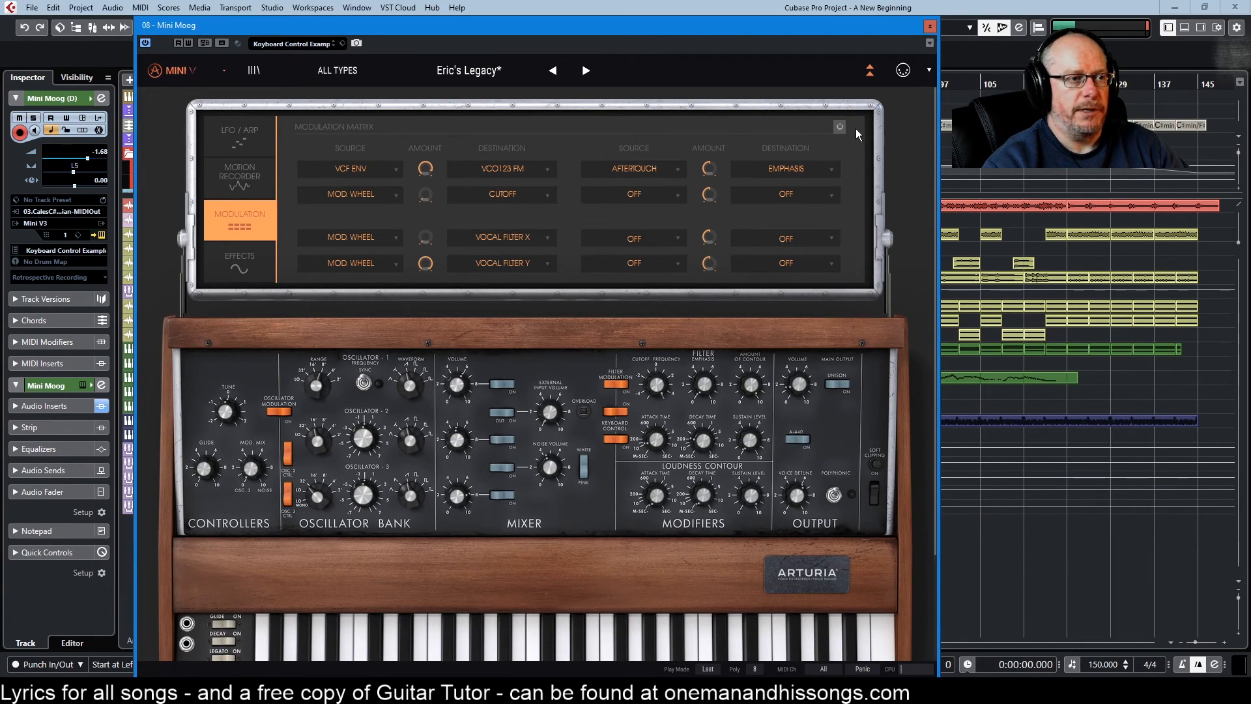
{"action": "left_click", "coordinate": [353, 170]}
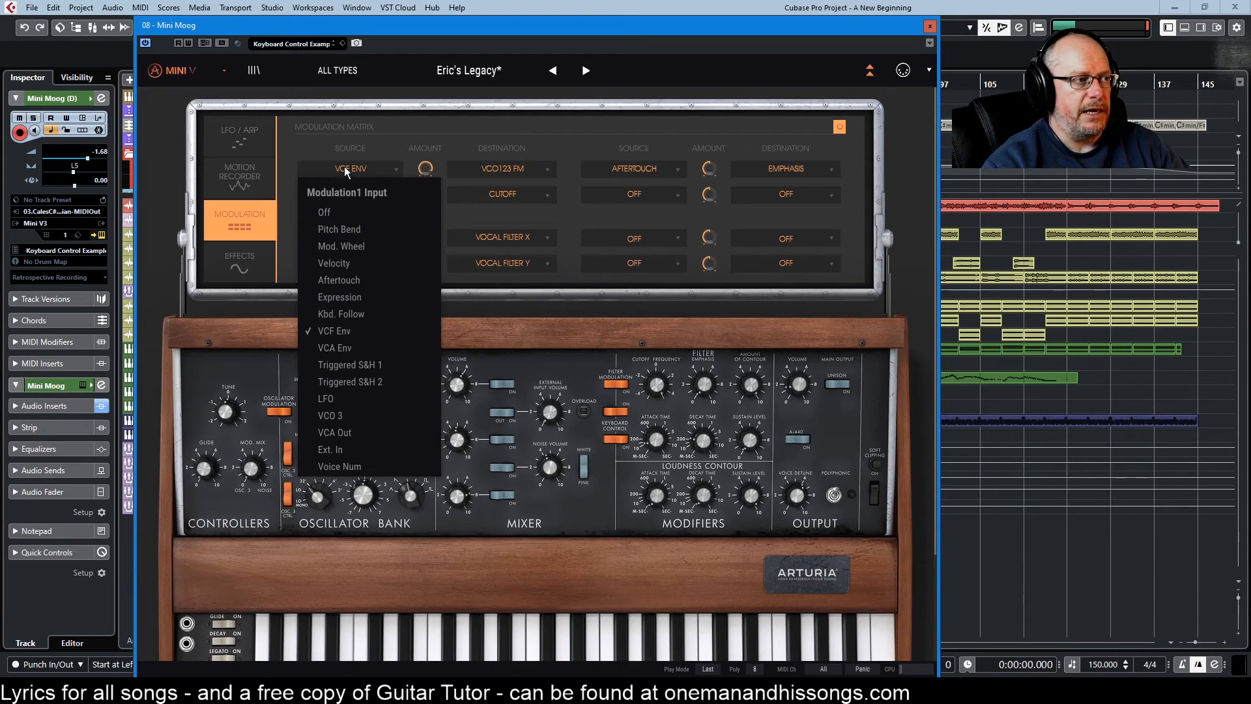
{"action": "left_click", "coordinate": [359, 125]}
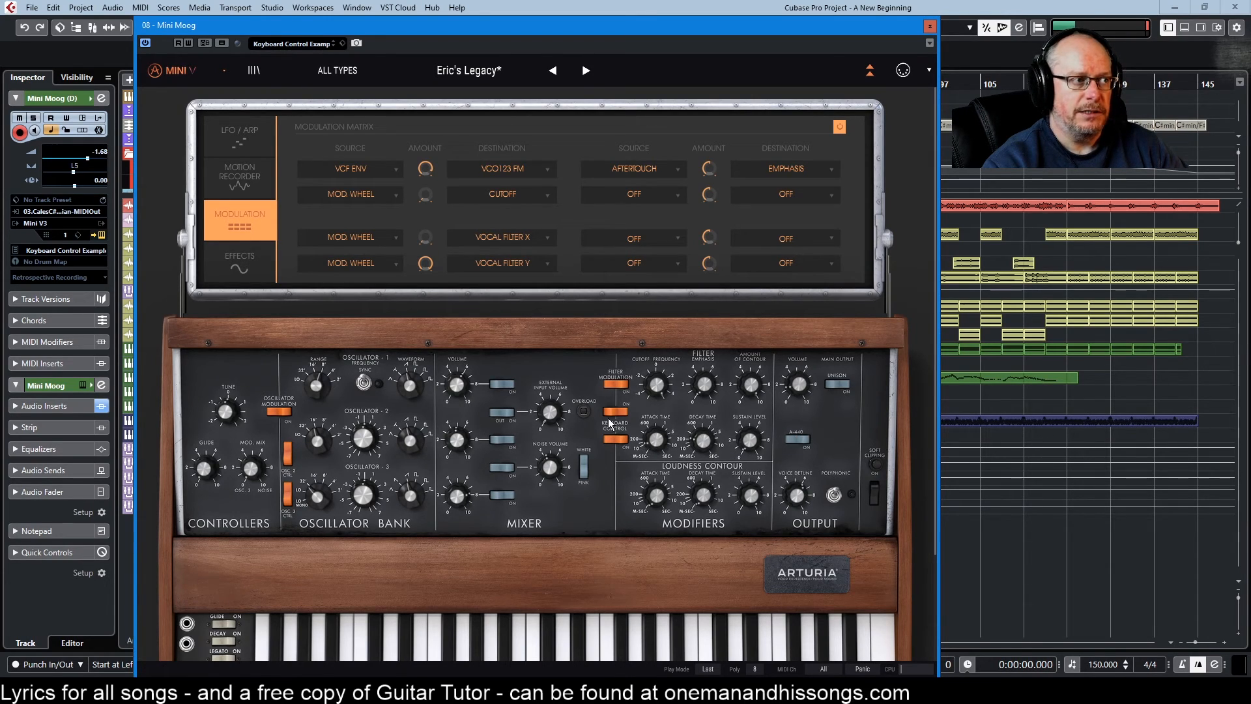
Check the filter envelope's attack, decay and sustain settings
{"action": "mouse_move", "coordinate": [656, 442]}
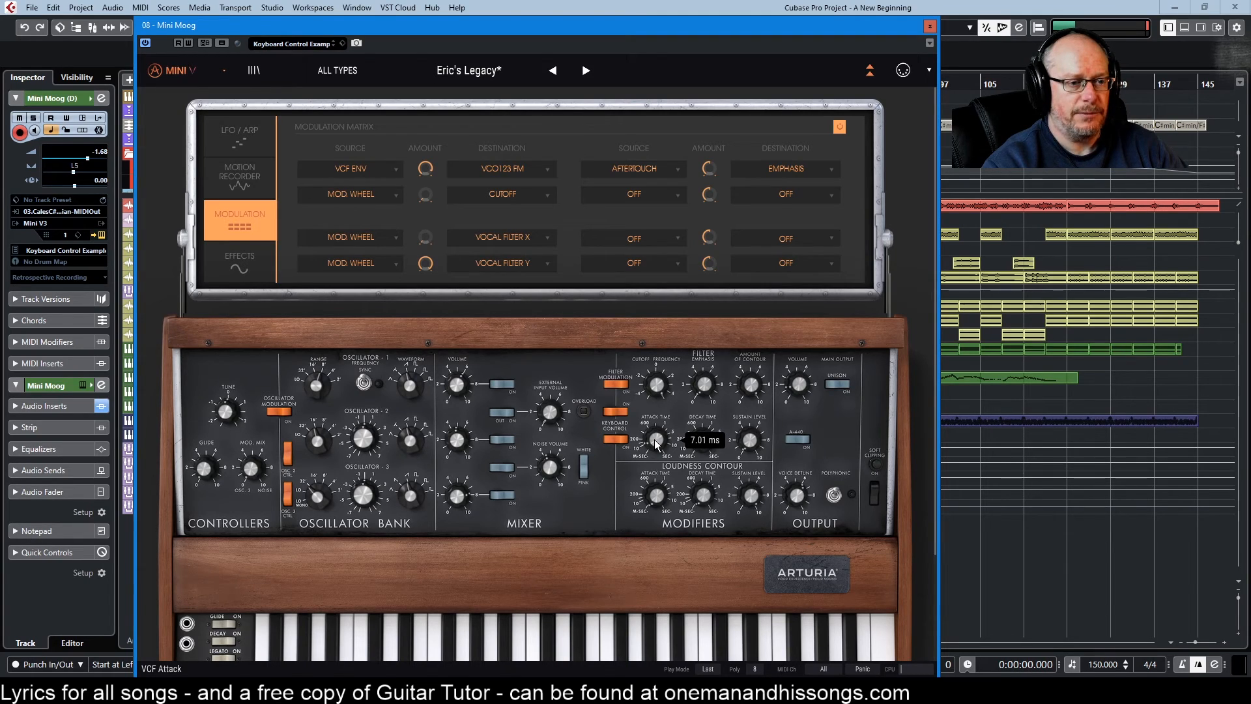
{"action": "mouse_move", "coordinate": [706, 446]}
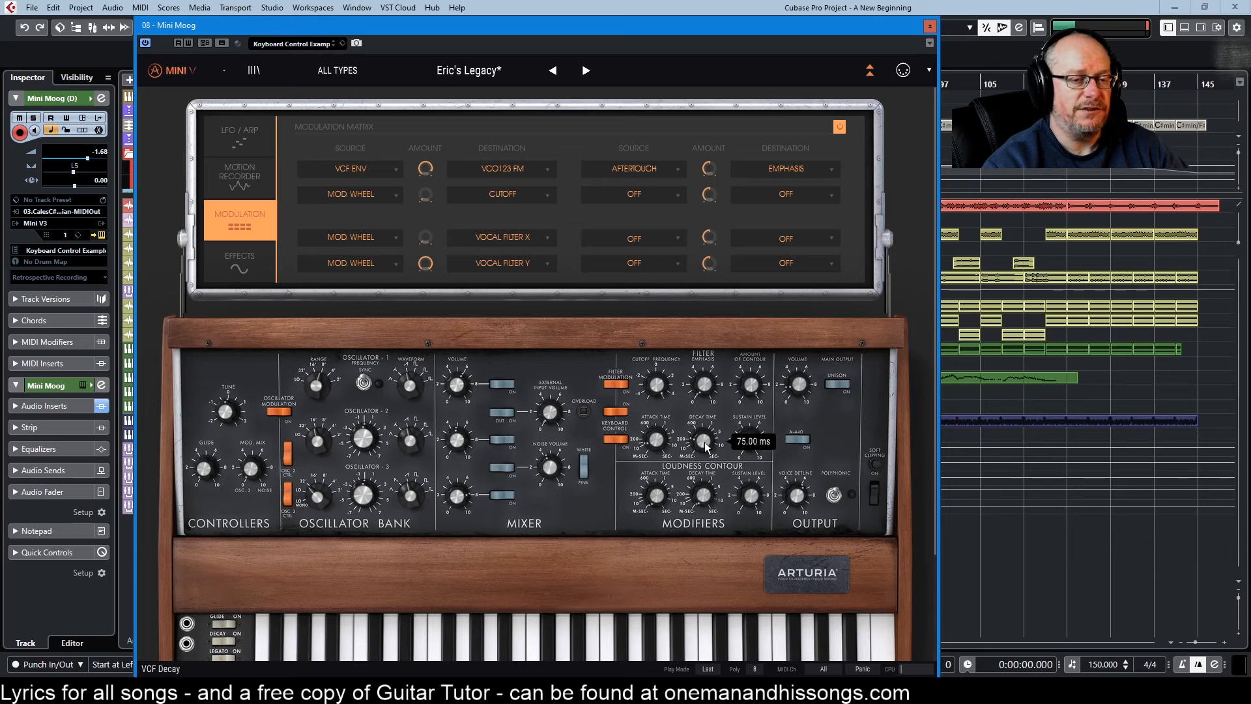
{"action": "mouse_move", "coordinate": [750, 443]}
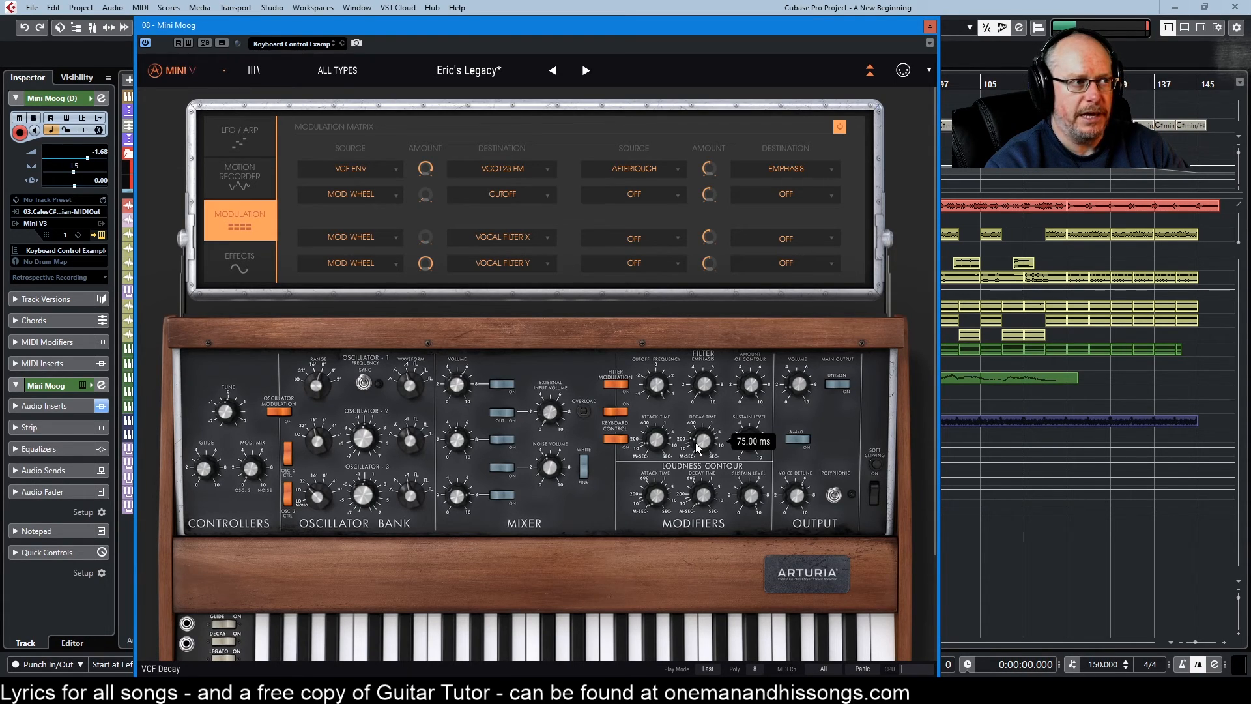
Lower the amount of the VCF Env to VCO123 FM modulation to 0.0056 and try further amounts
{"action": "mouse_move", "coordinate": [425, 172]}
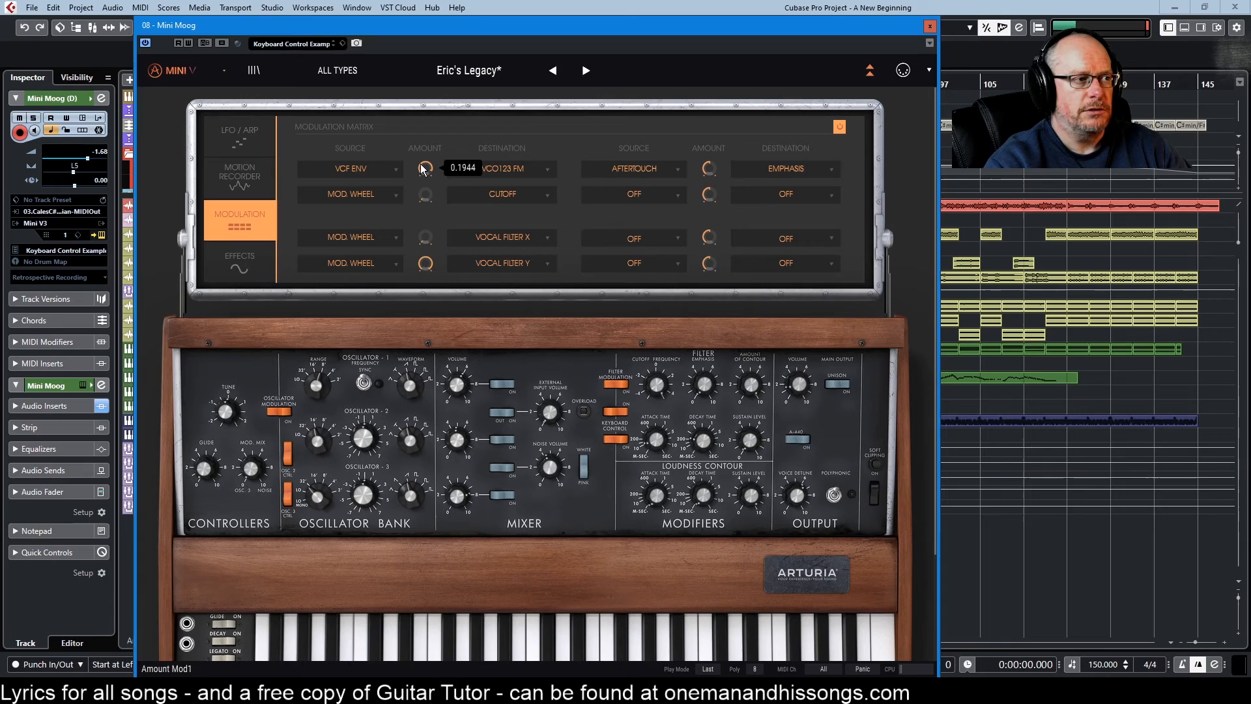
{"action": "left_click_drag", "start_coordinate": [421, 169], "coordinate": [421, 176]}
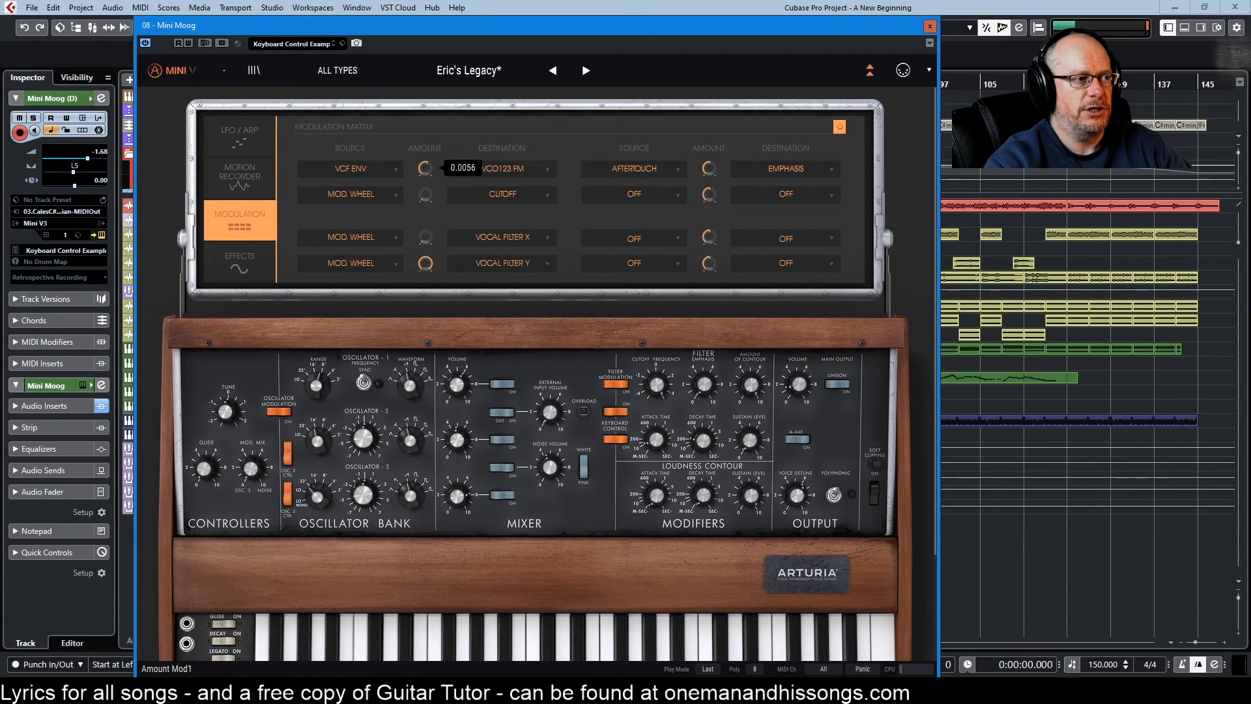
{"action": "left_click_drag", "start_coordinate": [421, 176], "coordinate": [417, 165]}
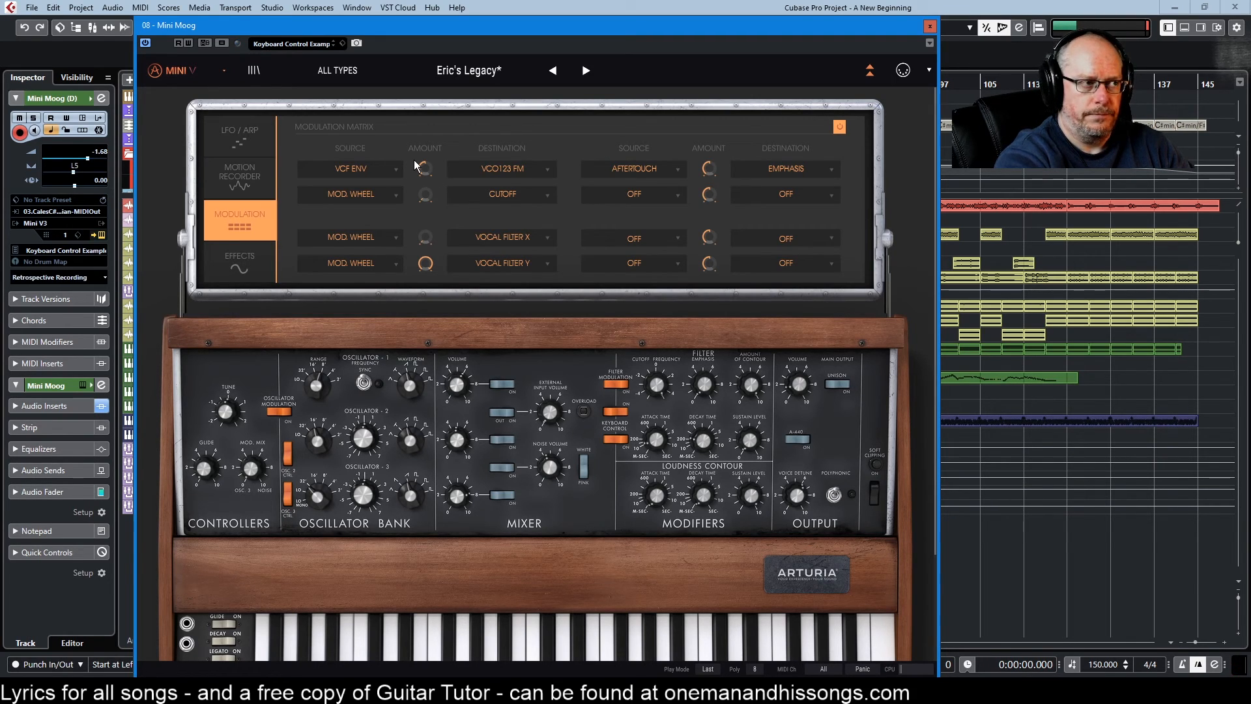
{"action": "left_click_drag", "start_coordinate": [419, 163], "coordinate": [399, 166]}
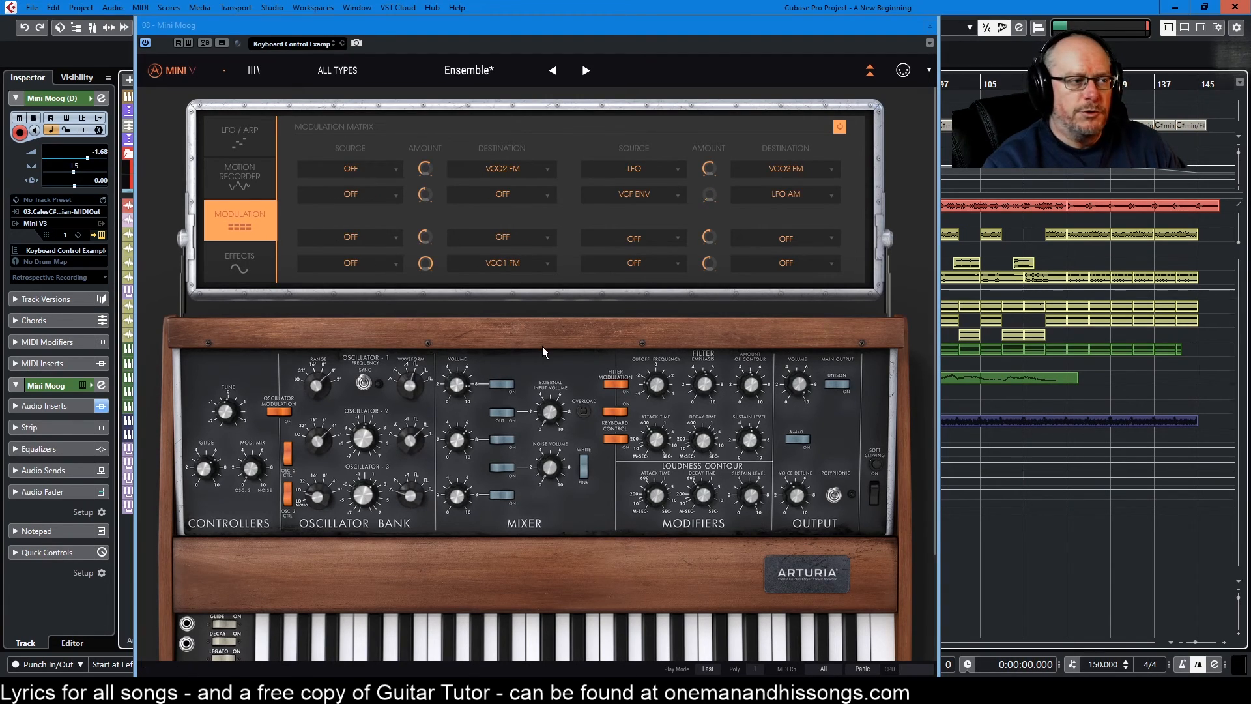
Review the source options of the LFO to VCO2 FM modulation slot and raise its amount
{"action": "left_click", "coordinate": [637, 169]}
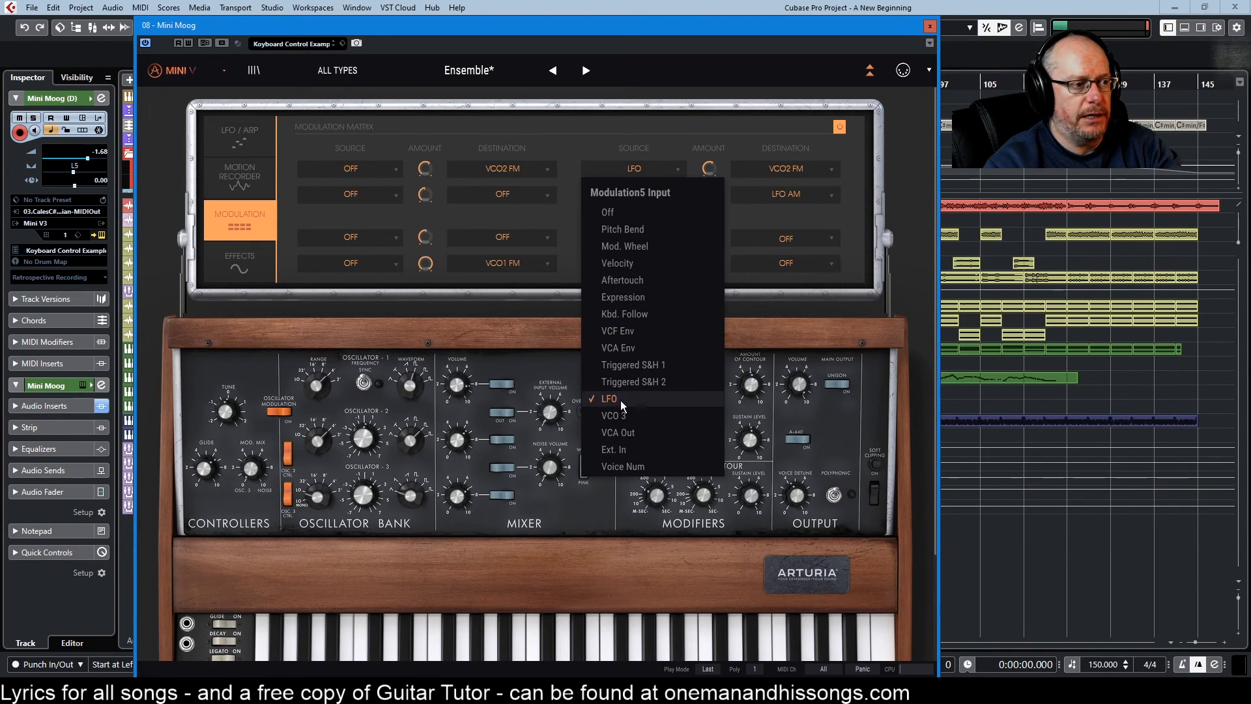
{"action": "left_click", "coordinate": [670, 126]}
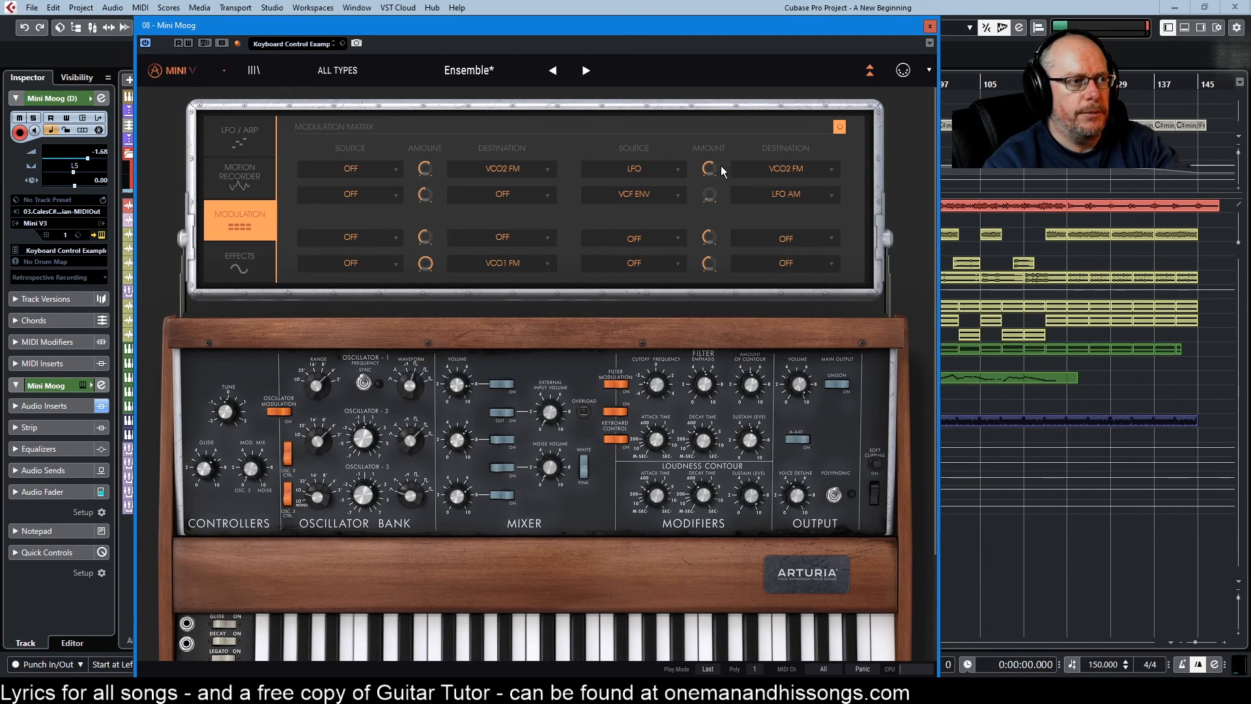
{"action": "mouse_move", "coordinate": [713, 171]}
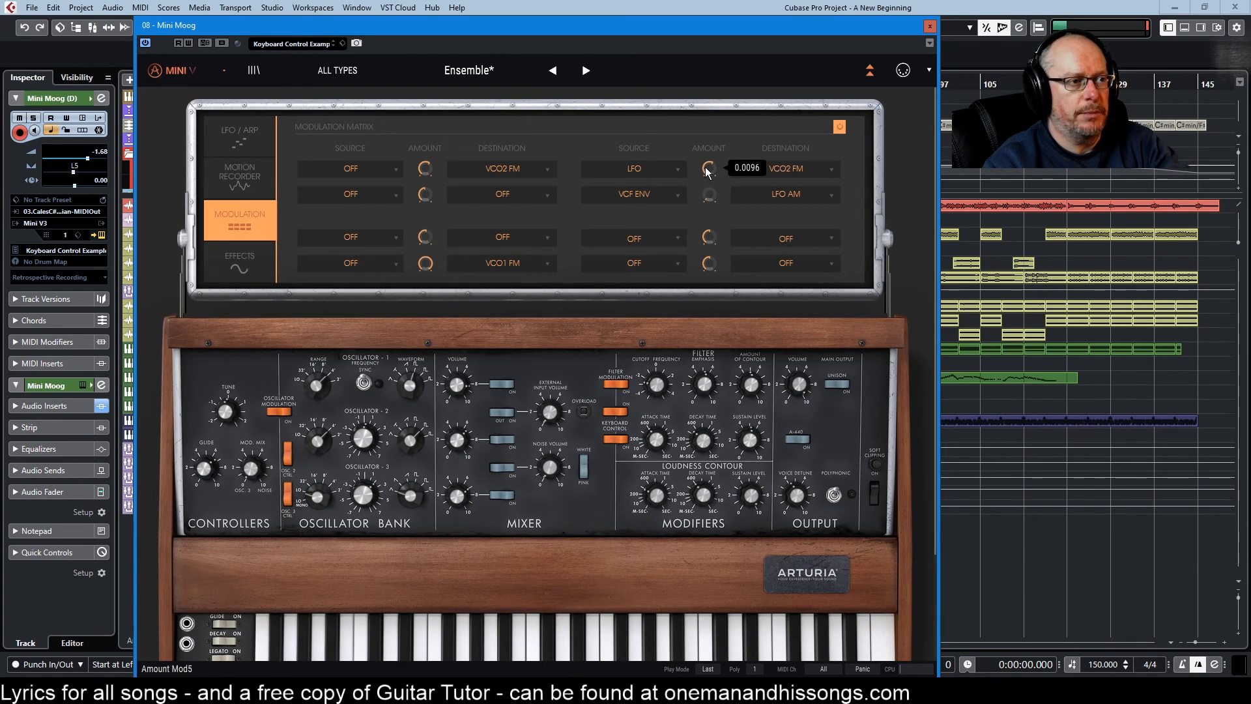
{"action": "left_click_drag", "start_coordinate": [707, 166], "coordinate": [706, 157]}
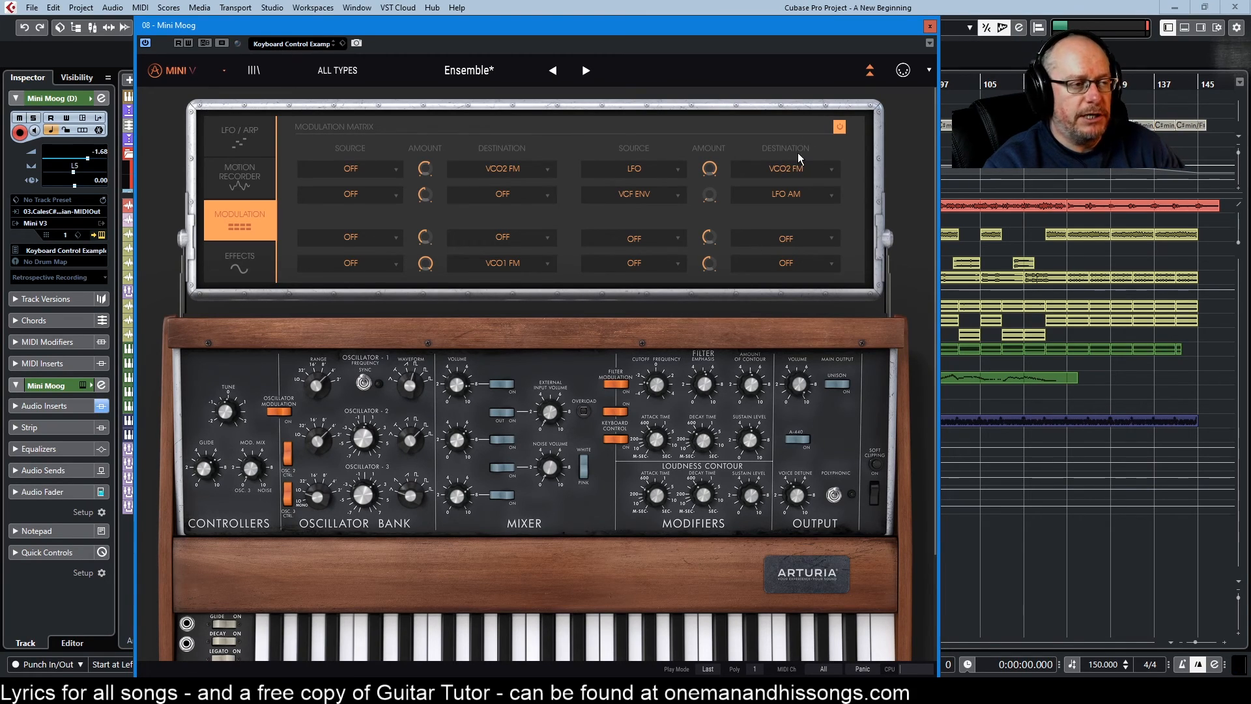
Raise the tempo-synced LFO rate to Tempo*5.0 and reduce it again slightly
{"action": "left_click", "coordinate": [247, 139]}
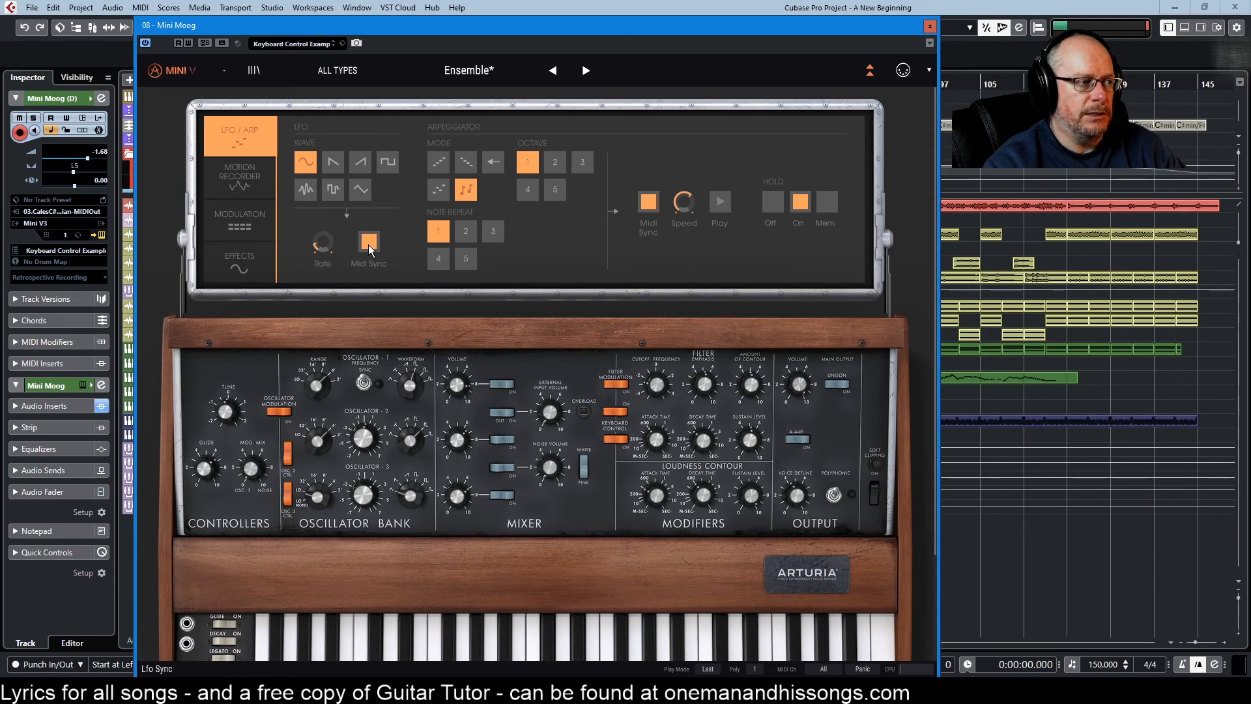
{"action": "mouse_move", "coordinate": [327, 247]}
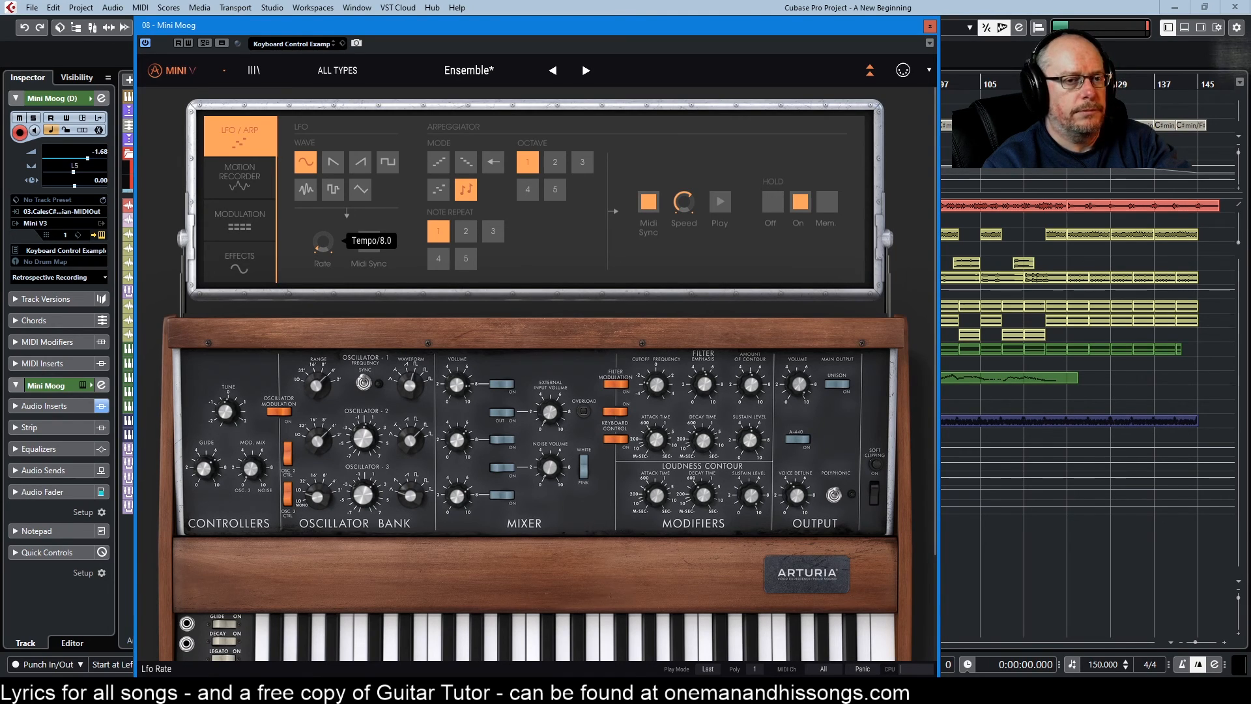
{"action": "left_click_drag", "start_coordinate": [323, 243], "coordinate": [322, 227]}
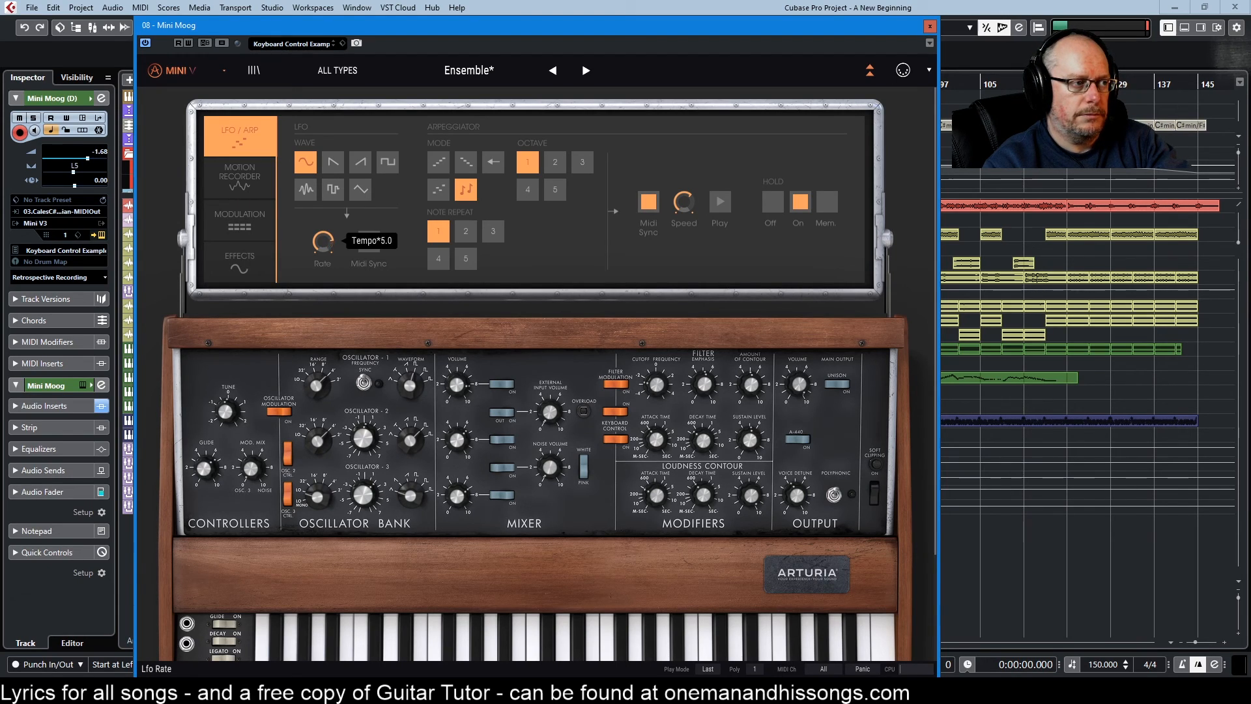
{"action": "left_click_drag", "start_coordinate": [323, 241], "coordinate": [322, 245]}
Return to the modulation matrix and lower the amount of the LFO to VCO2 FM modulation
{"action": "left_click", "coordinate": [246, 226]}
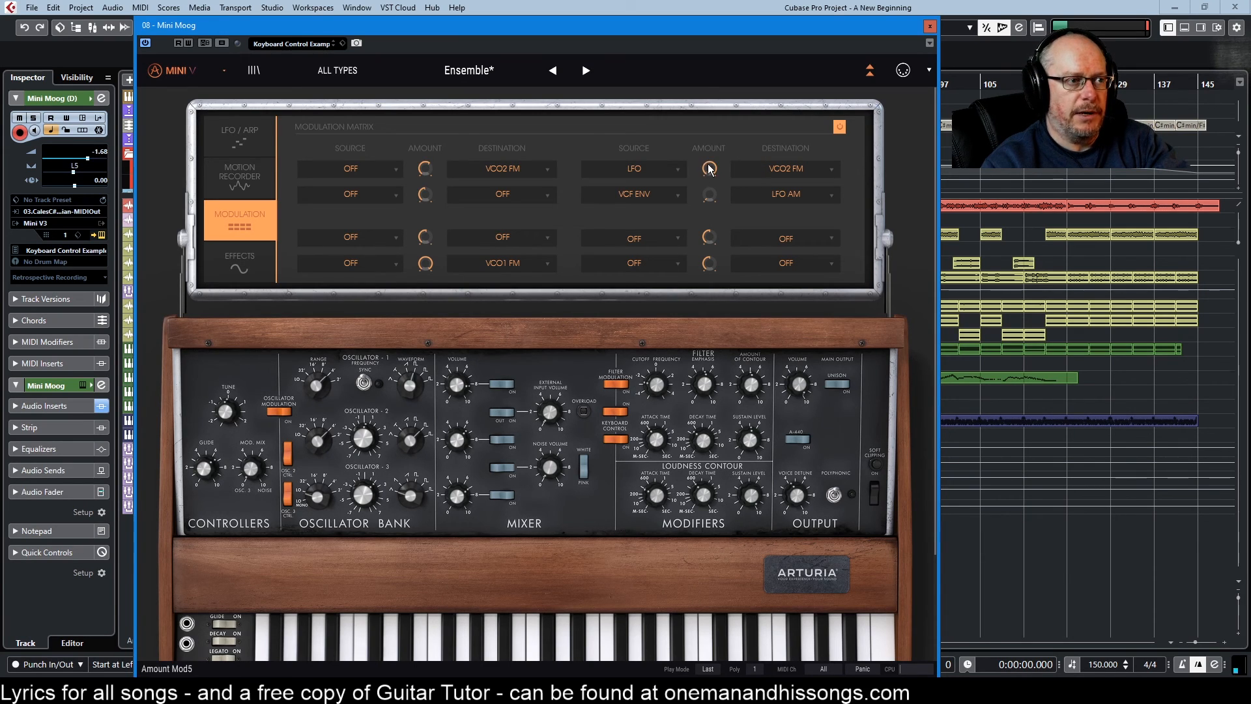
{"action": "mouse_move", "coordinate": [710, 168]}
{"action": "left_mouse_down"}
{"action": "mouse_move", "coordinate": [710, 179]}
{"action": "mouse_move", "coordinate": [704, 171]}
{"action": "left_mouse_up"}
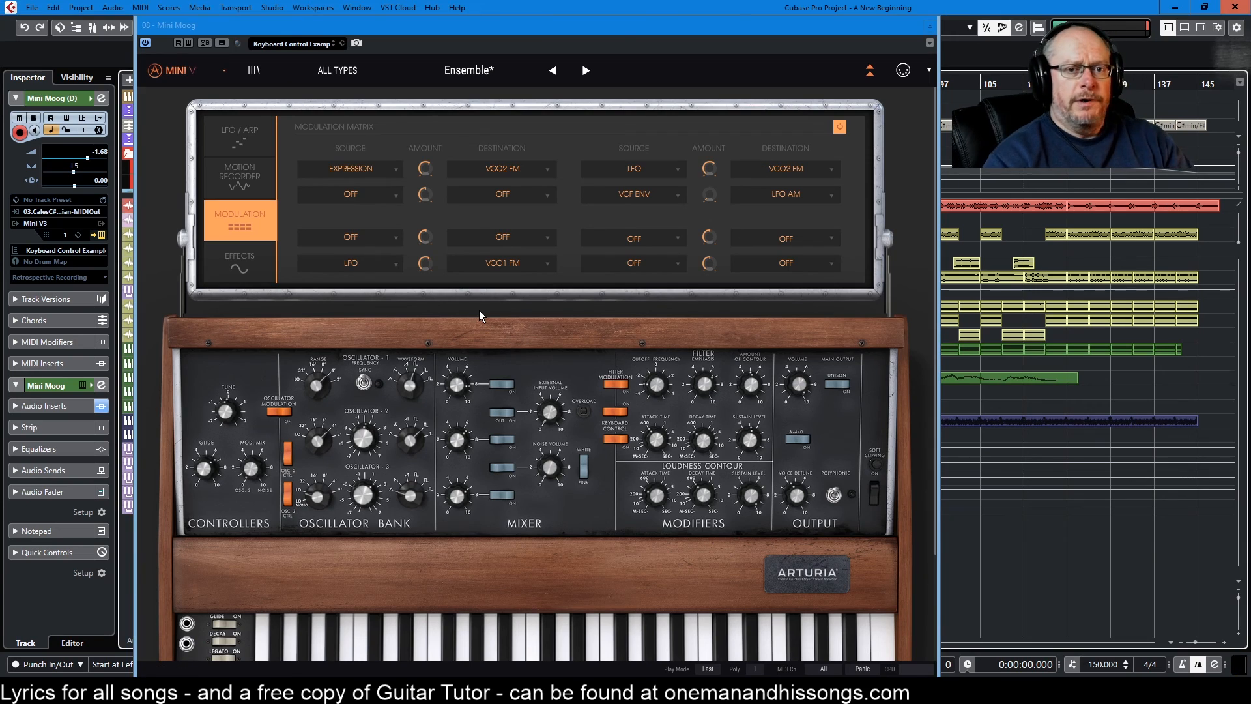
Route Velocity to Cutoff in the second modulation slot and raise its amount
{"action": "left_click", "coordinate": [348, 195]}
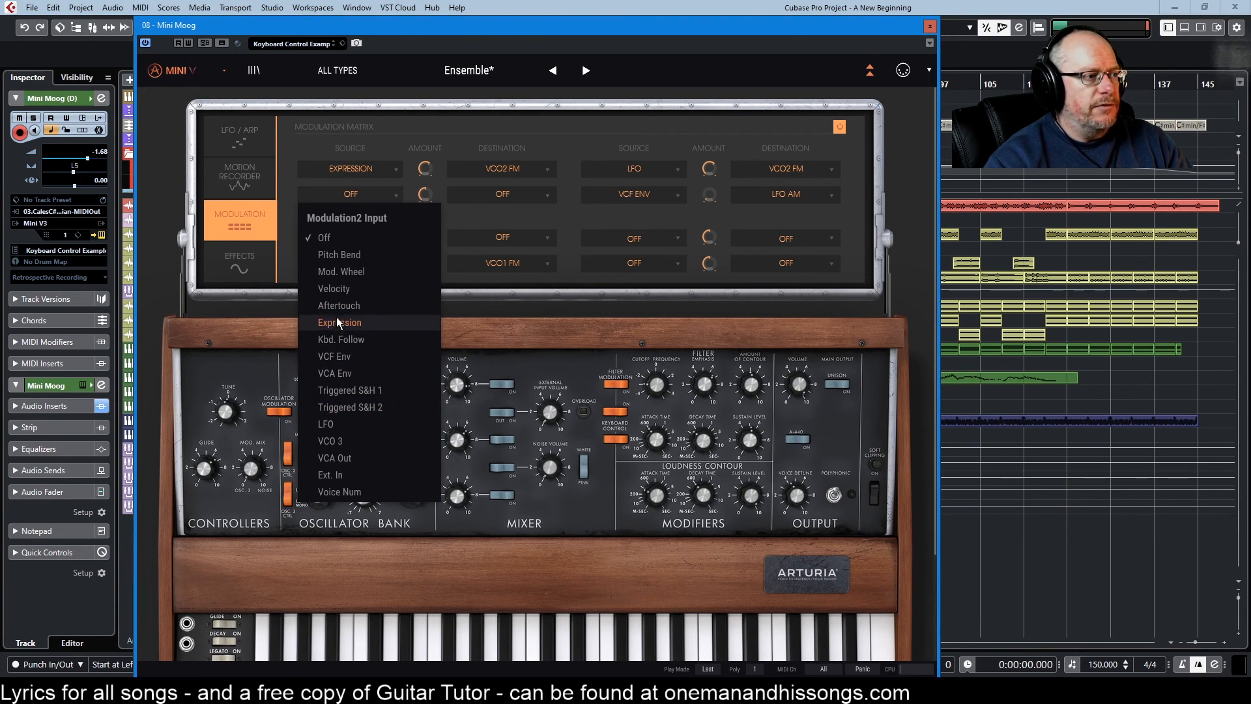
{"action": "left_click", "coordinate": [333, 288]}
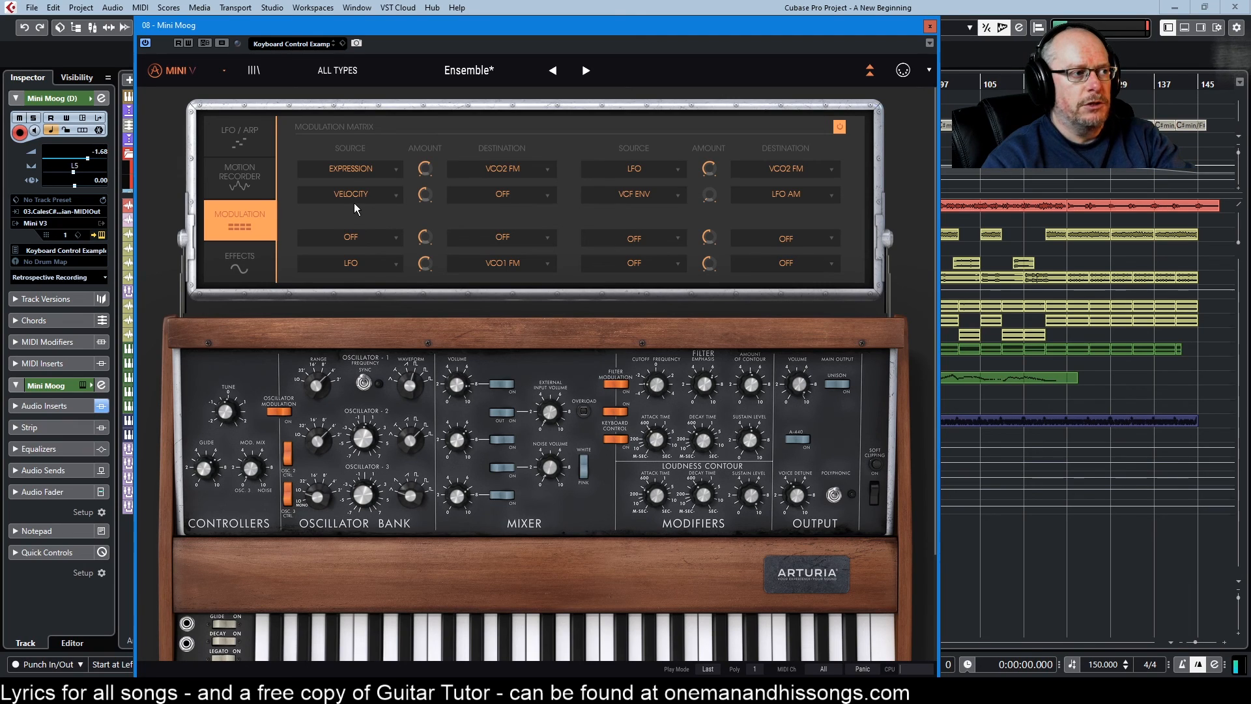
{"action": "left_click", "coordinate": [511, 194]}
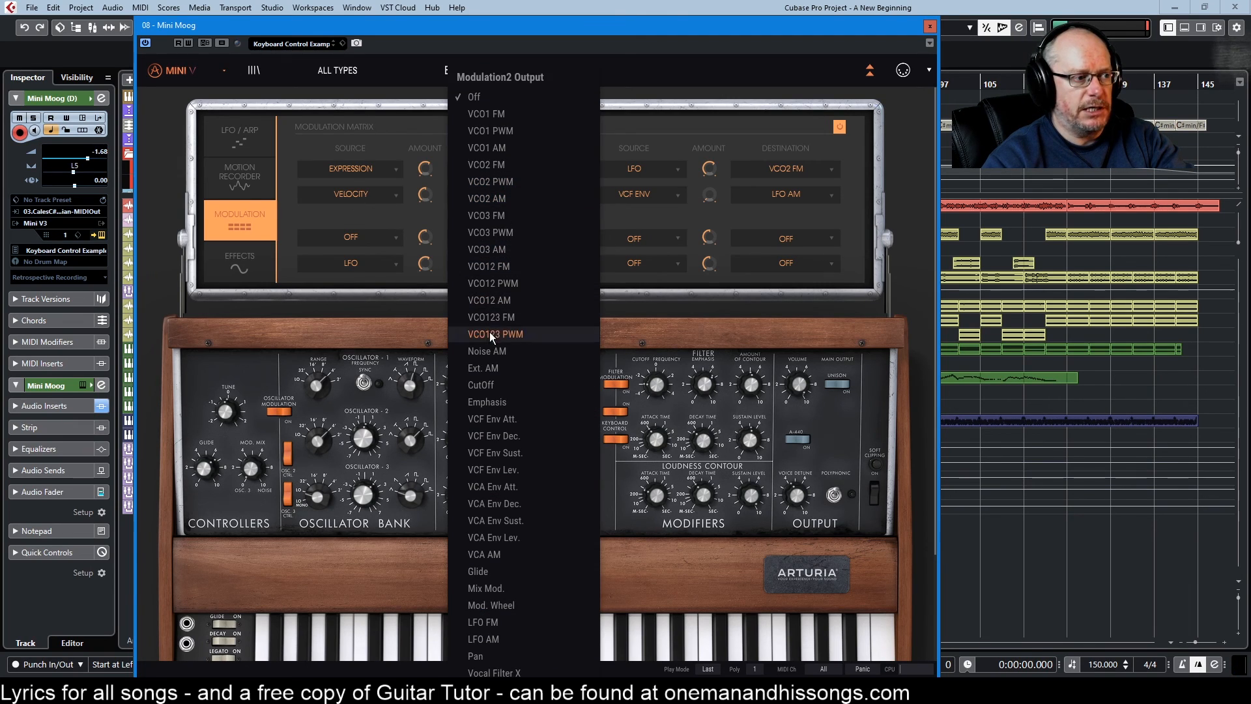
{"action": "left_click", "coordinate": [488, 386]}
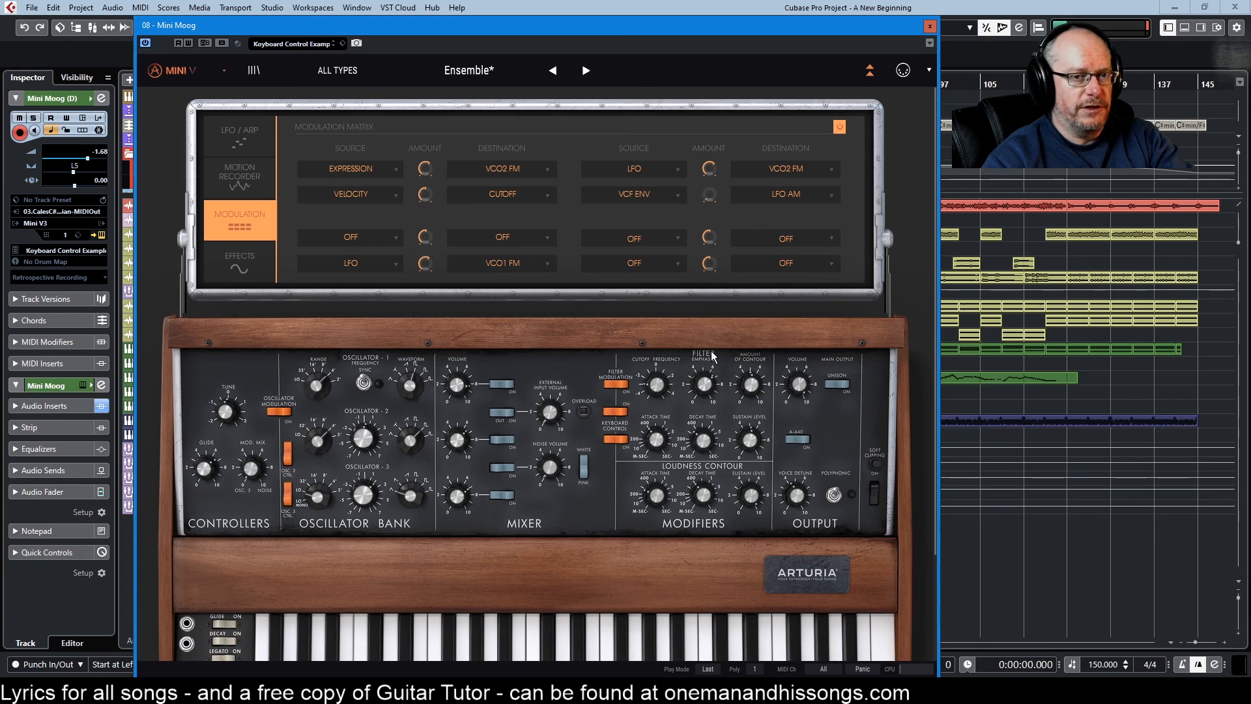
{"action": "mouse_move", "coordinate": [426, 199]}
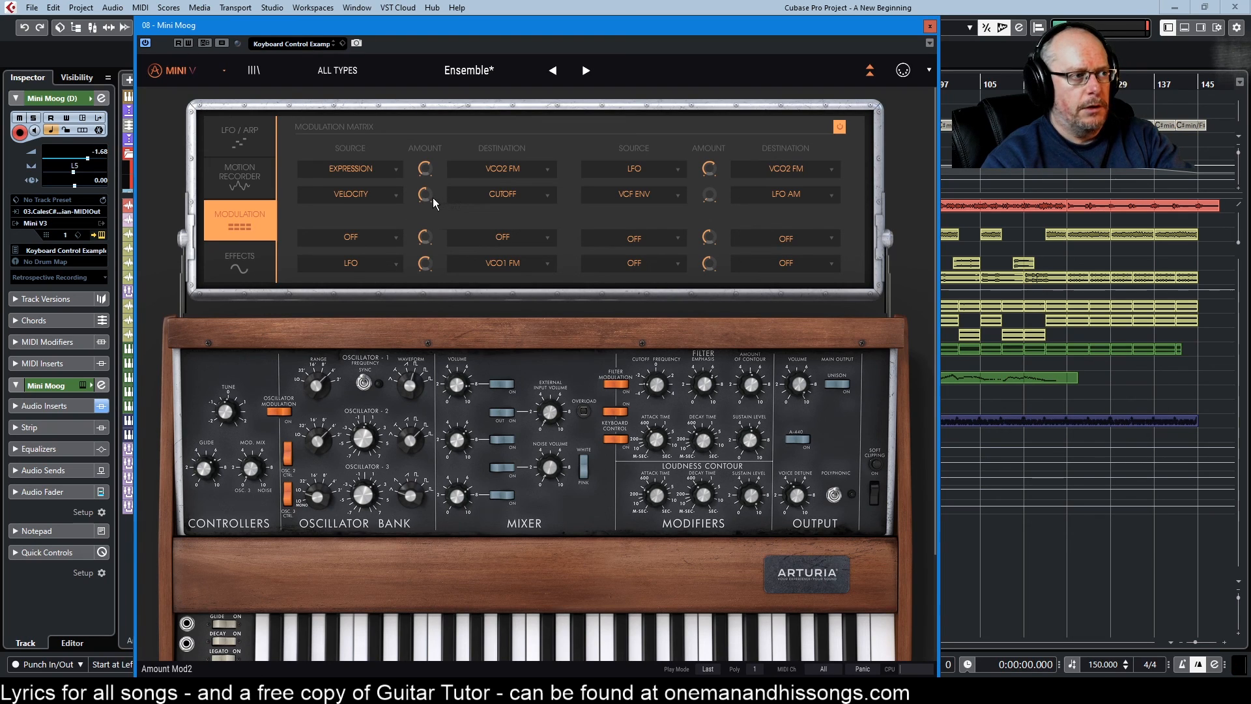
{"action": "left_click_drag", "start_coordinate": [425, 194], "coordinate": [424, 173]}
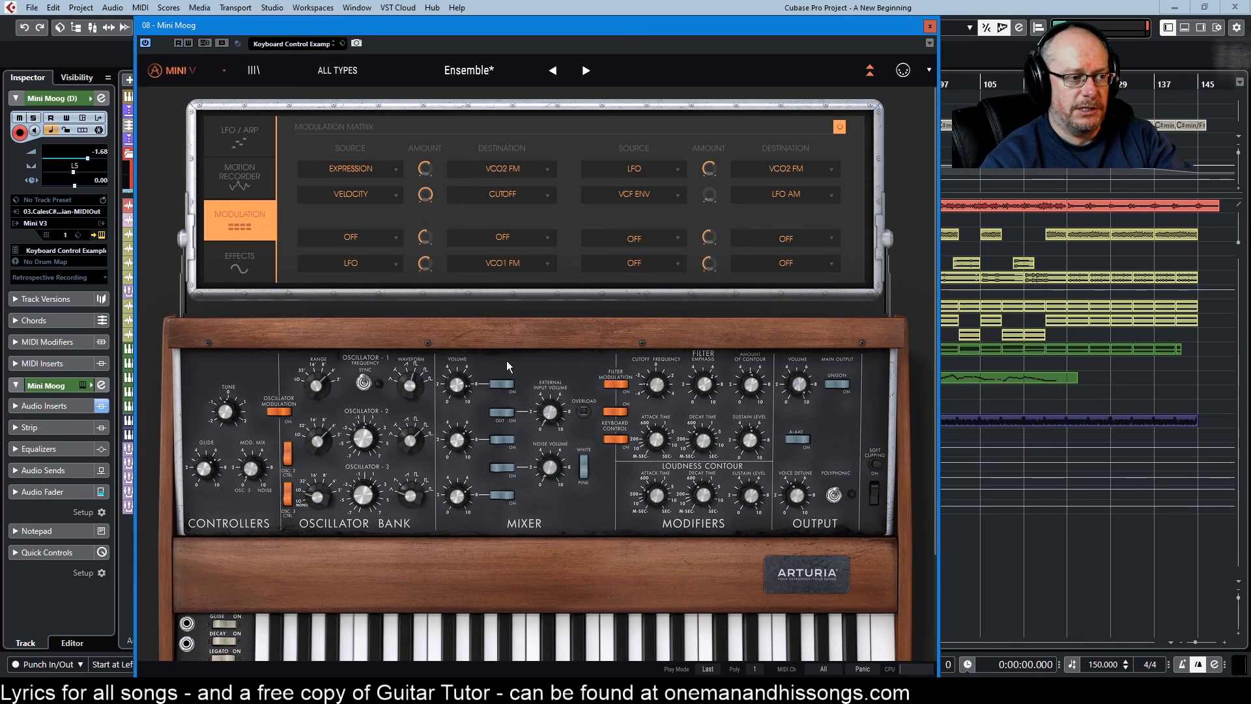
Set the filter cutoff frequency to about 164 Hz and switch the second modulation slot's source to Off
{"action": "mouse_move", "coordinate": [657, 386]}
{"action": "left_mouse_down"}
{"action": "mouse_move", "coordinate": [658, 367]}
{"action": "mouse_move", "coordinate": [660, 391]}
{"action": "left_mouse_up"}
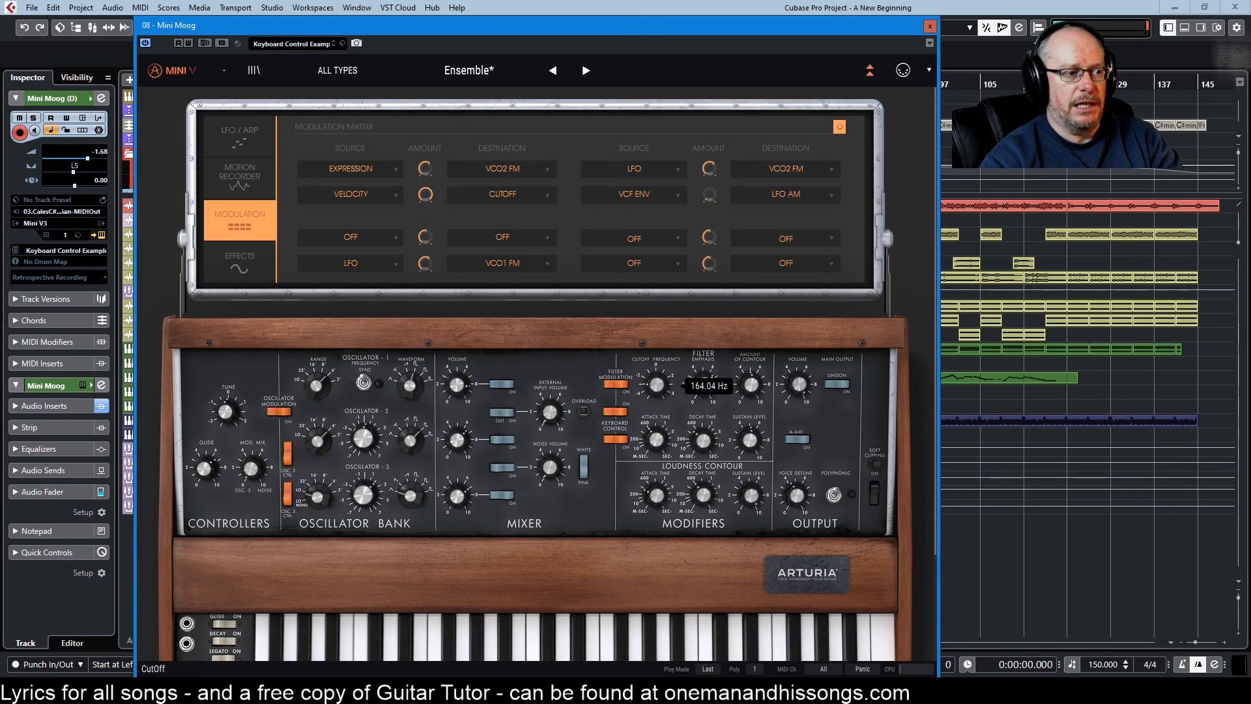
{"action": "left_click", "coordinate": [349, 195]}
{"action": "left_click", "coordinate": [340, 239]}
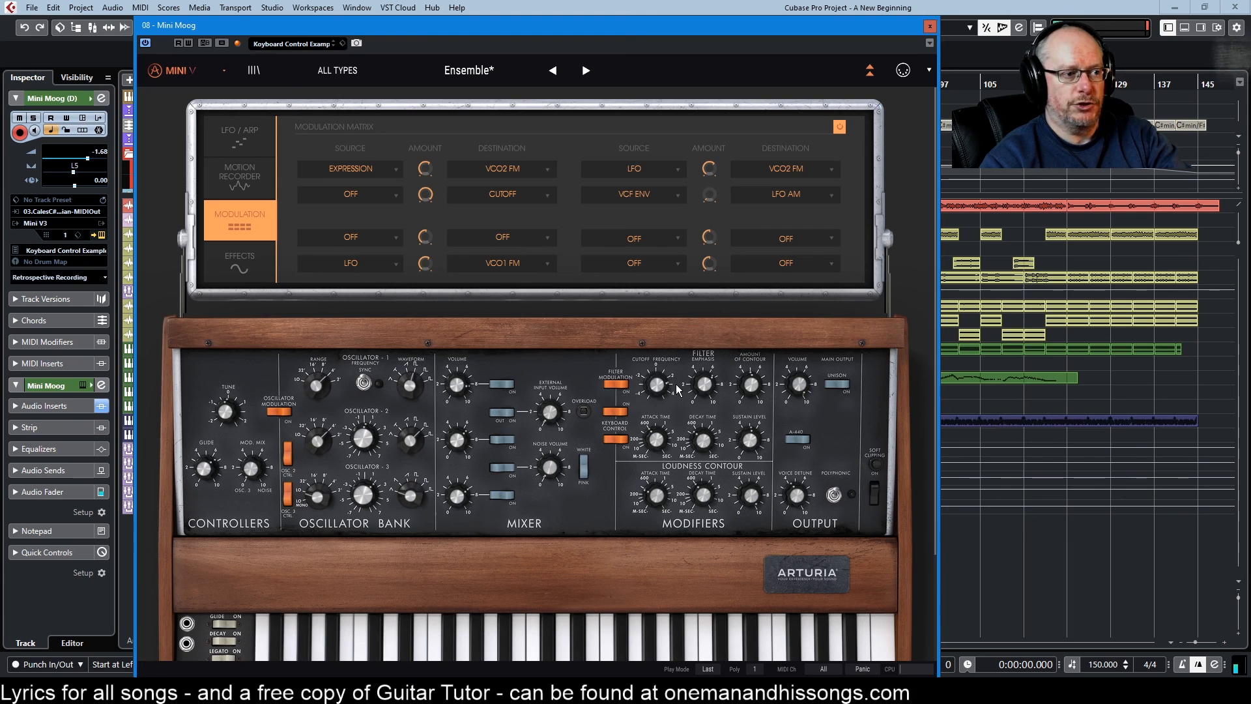
Lower the filter cutoff frequency and set the second modulation slot's source to Velocity
{"action": "left_click_drag", "start_coordinate": [657, 384], "coordinate": [657, 395]}
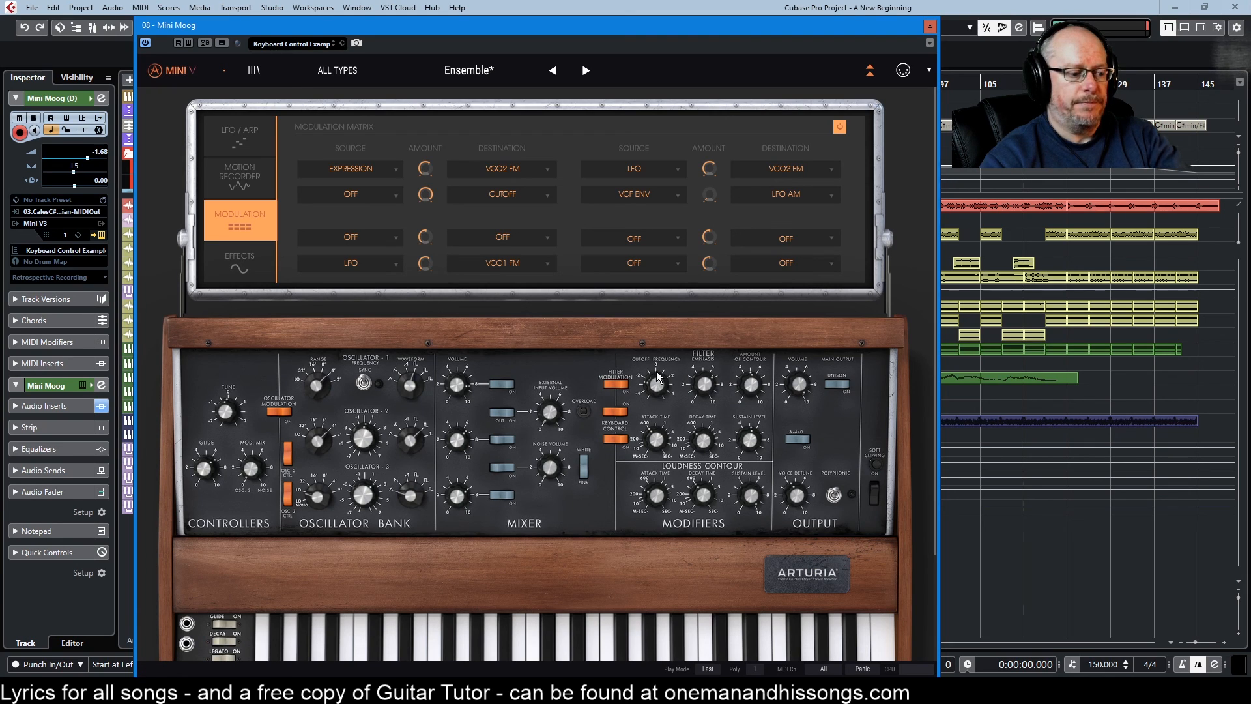
{"action": "left_click", "coordinate": [363, 192]}
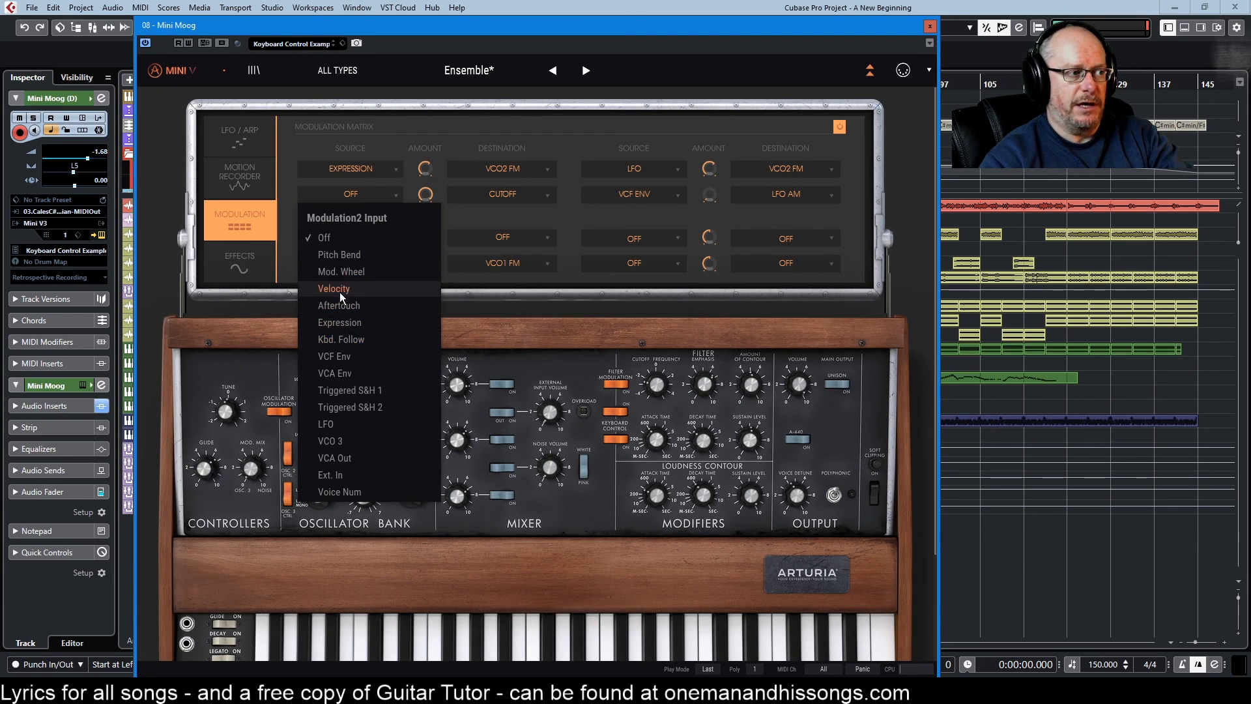
{"action": "left_click", "coordinate": [340, 292]}
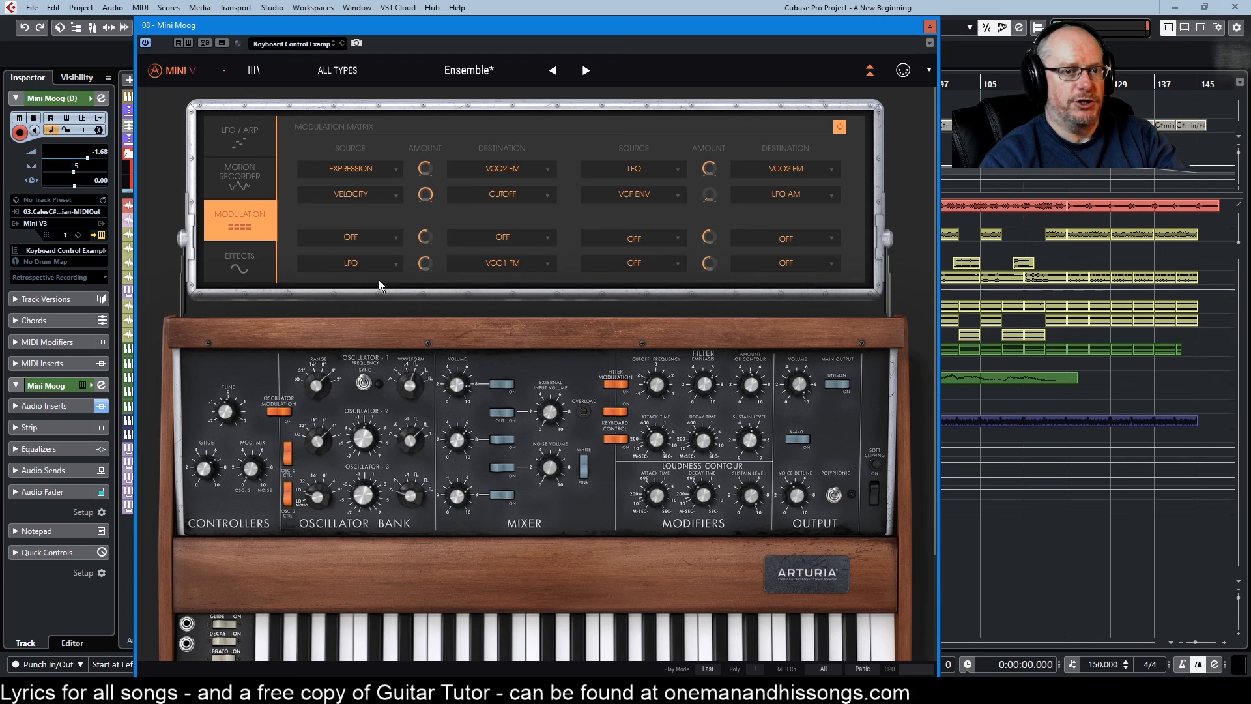
Review the available sources for the second modulation slot, which drives Cutoff
{"action": "left_click", "coordinate": [350, 193]}
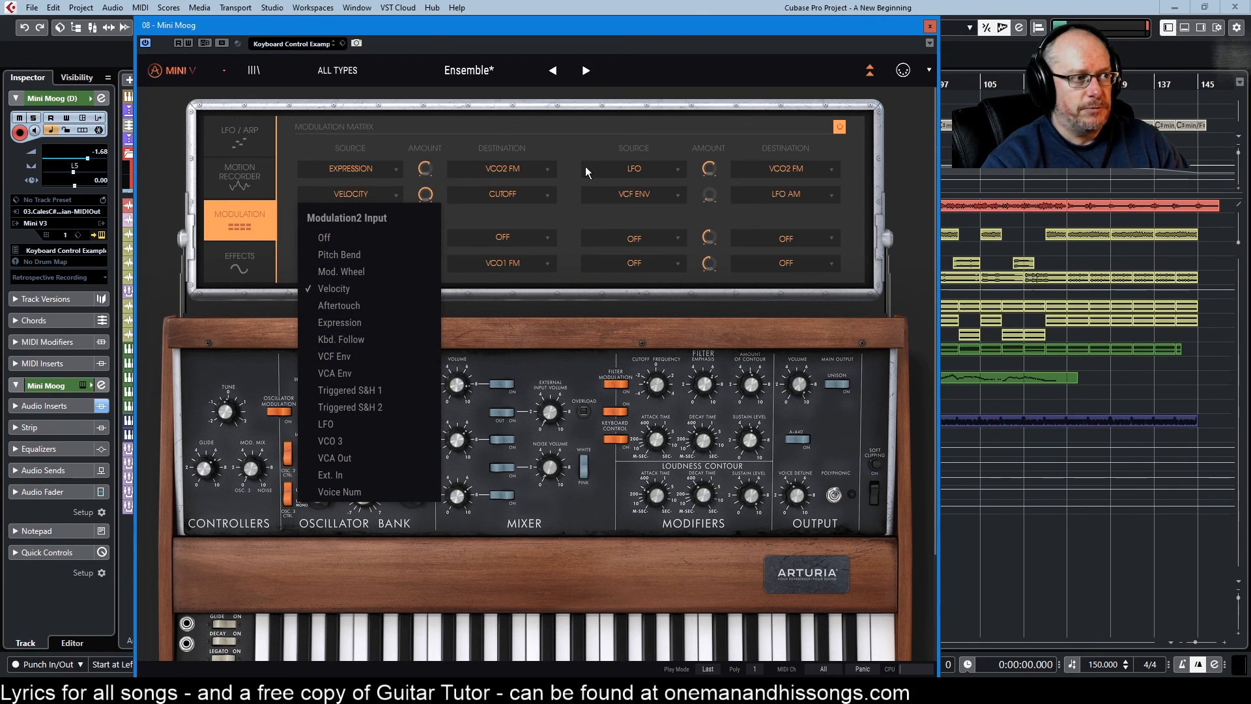
{"action": "left_click", "coordinate": [484, 194]}
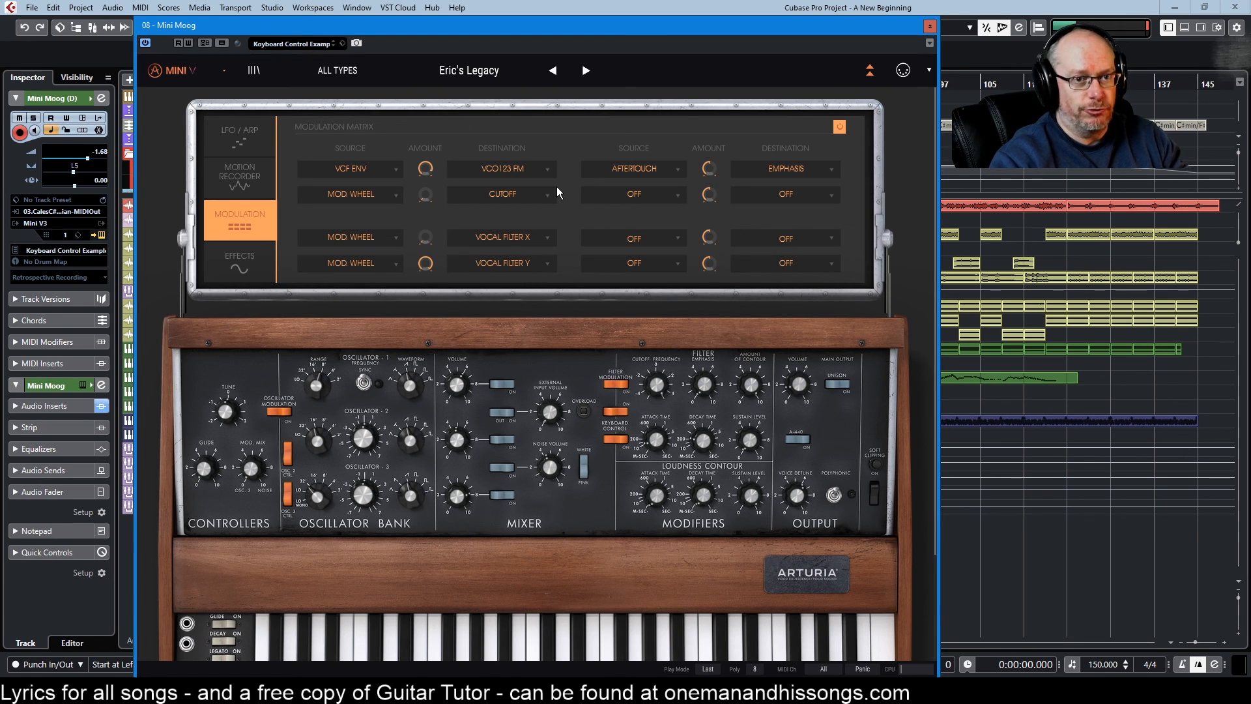
Load the Desert Pad preset, followed by the Hown Lined preset, to compare their modulation routings
{"action": "left_click", "coordinate": [490, 74]}
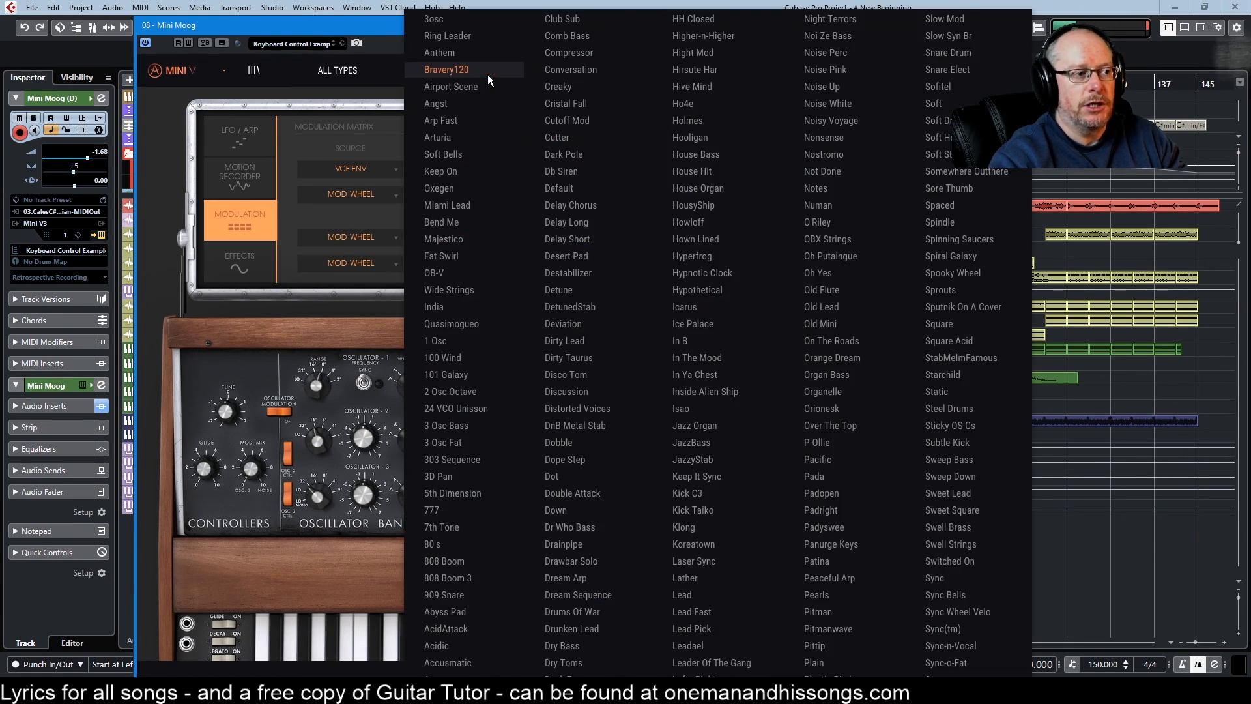
{"action": "left_click", "coordinate": [586, 256]}
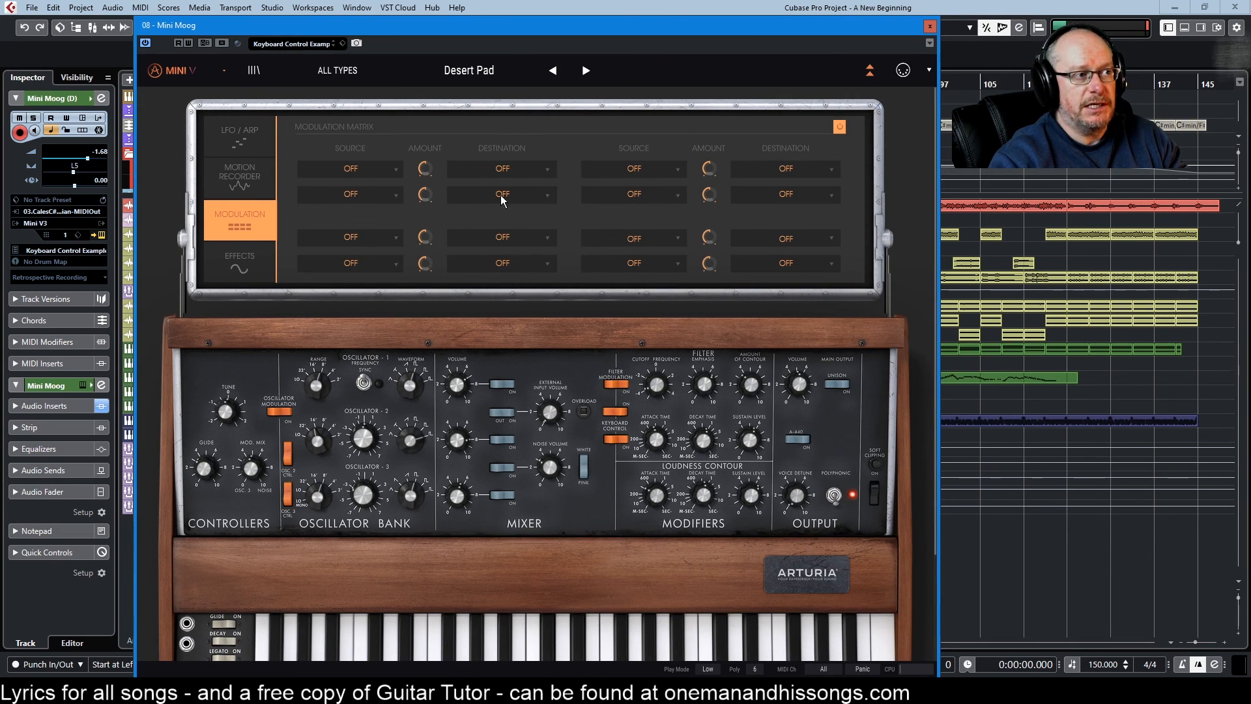
{"action": "left_click", "coordinate": [472, 74]}
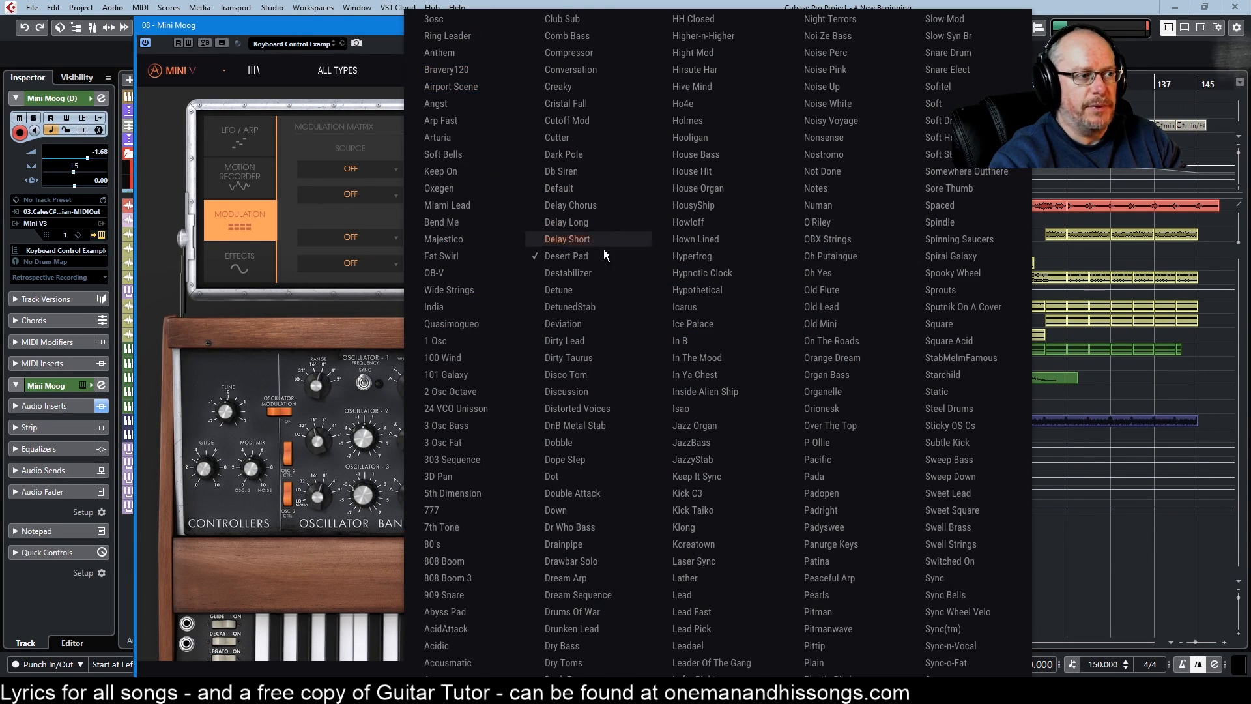
{"action": "left_click", "coordinate": [694, 237]}
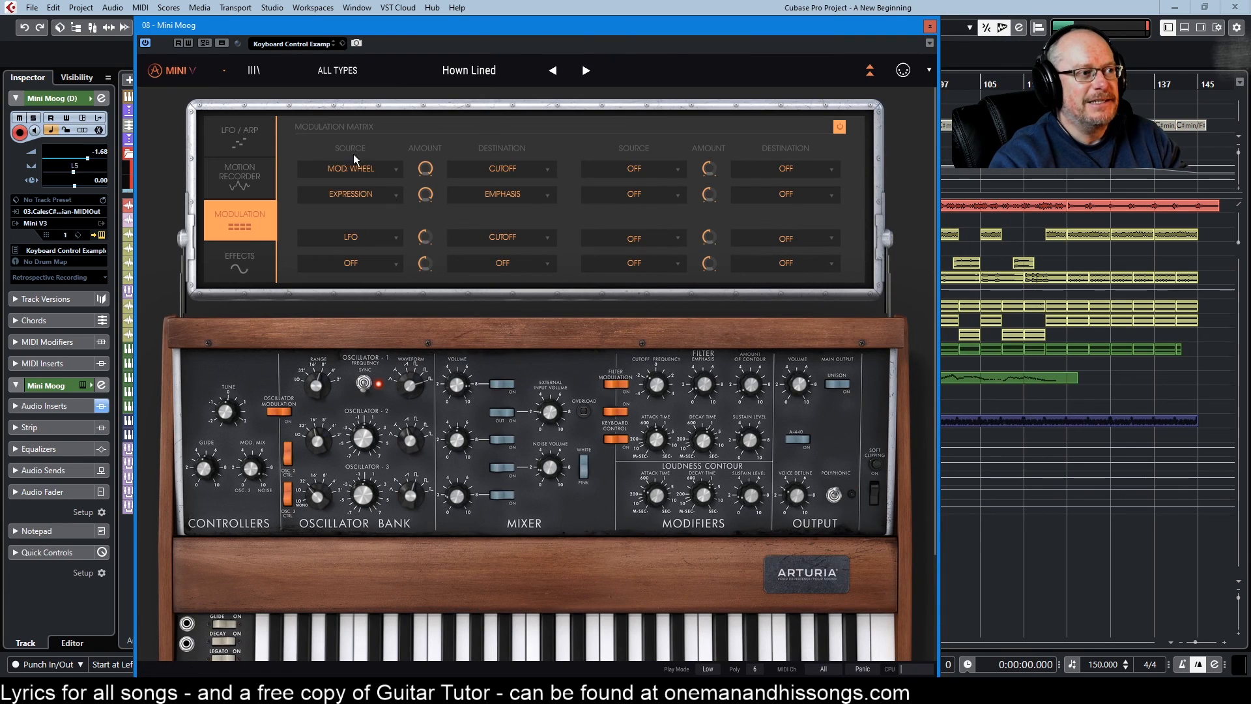